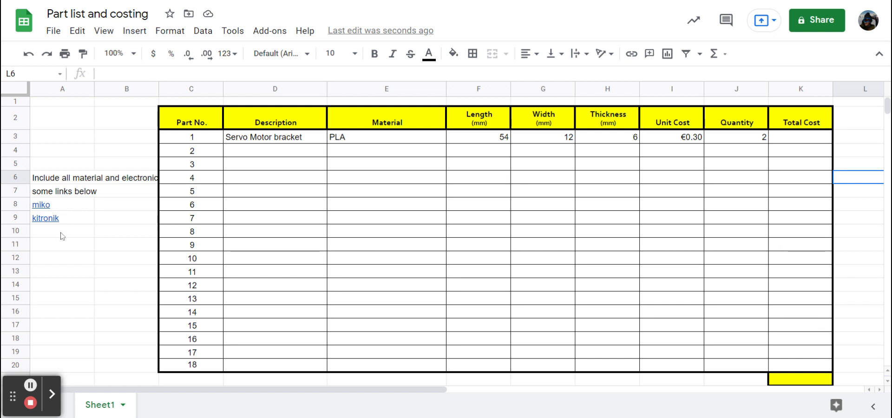
mouse_move(46, 206)
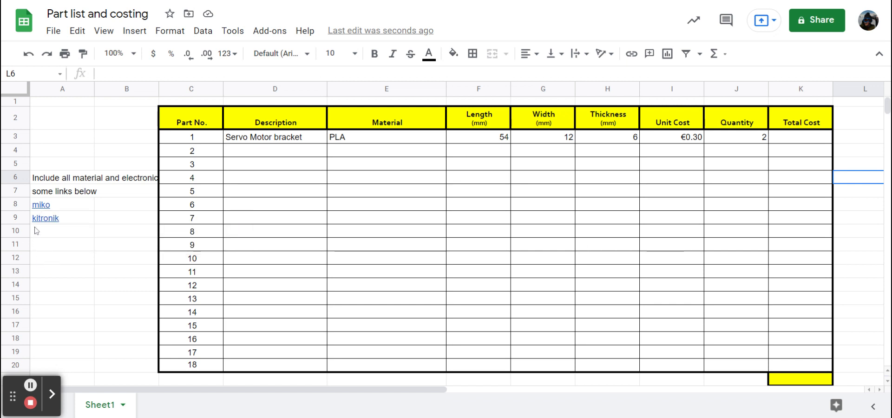
mouse_move(38, 223)
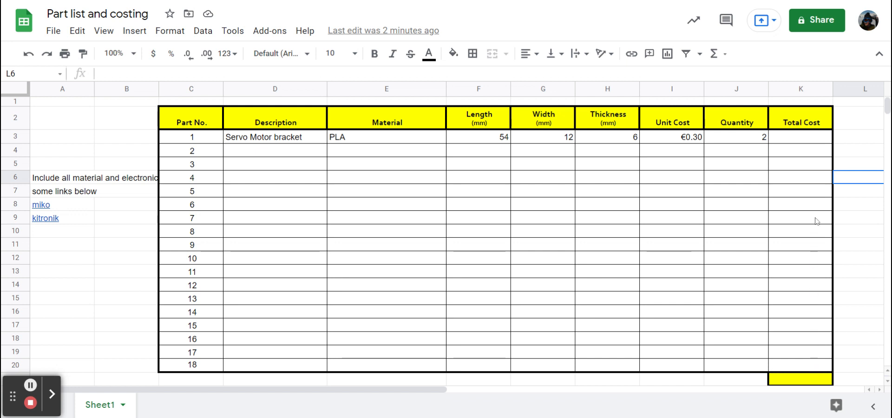
Calculate the Servo Motor bracket's total cost in K3 with the formula =(I3*J3), multiplying unit cost by quantity.
left_click(792, 141)
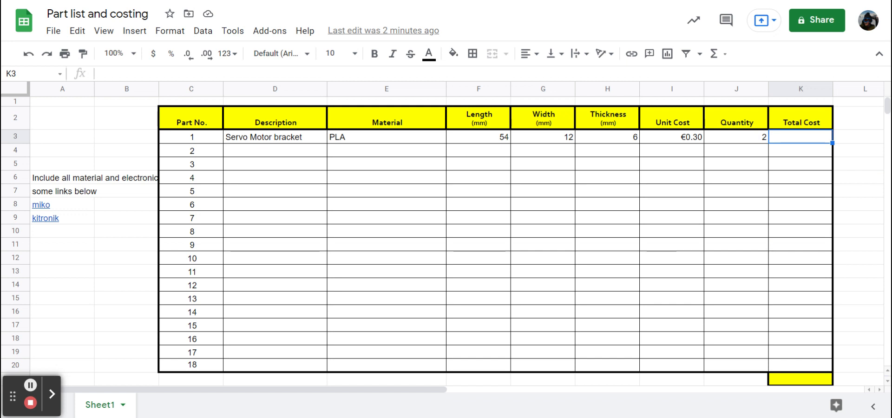
type("=")
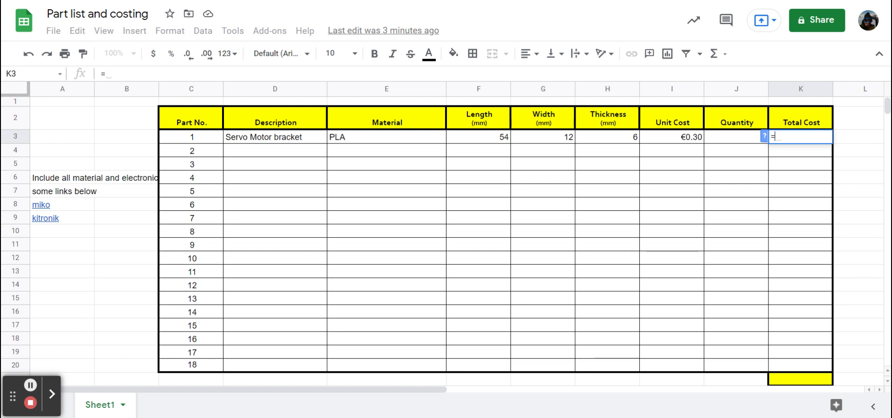
type("(")
left_click(663, 138)
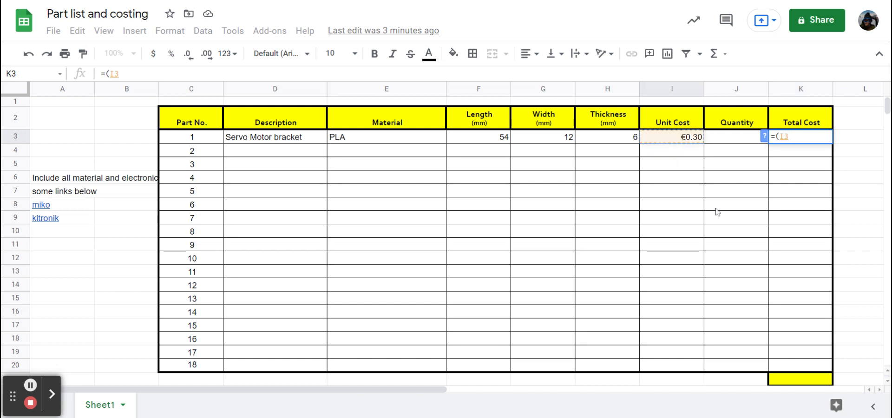
type("*")
left_click(728, 138)
type(")")
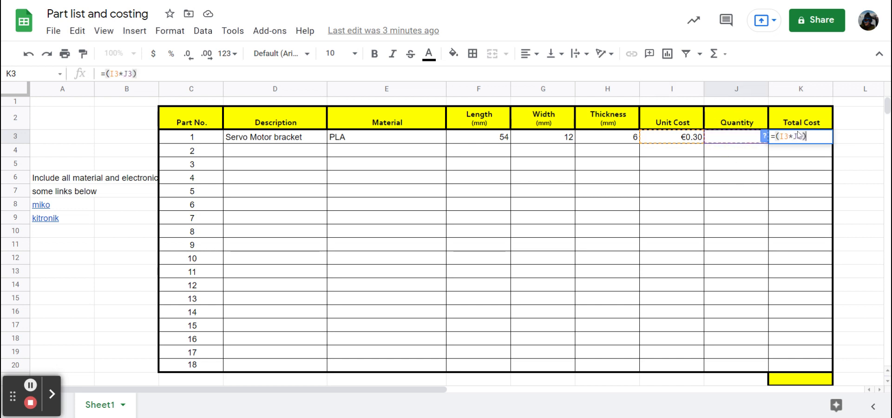
key("Return")
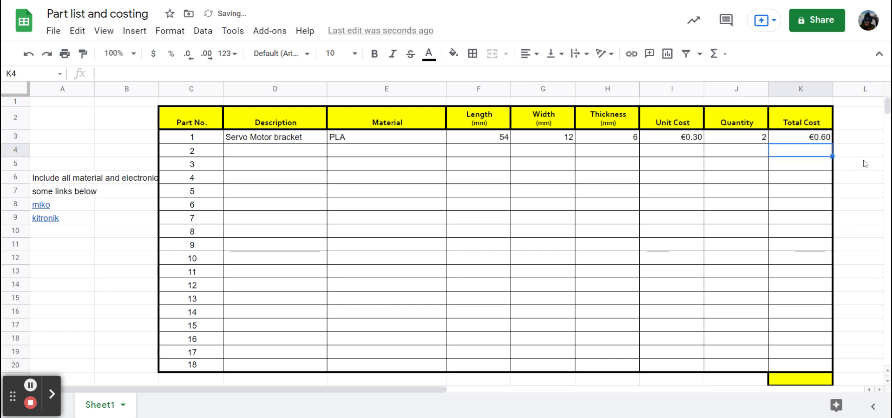
Set the Servo Motor bracket's quantity in J3 to 3.
left_click(738, 138)
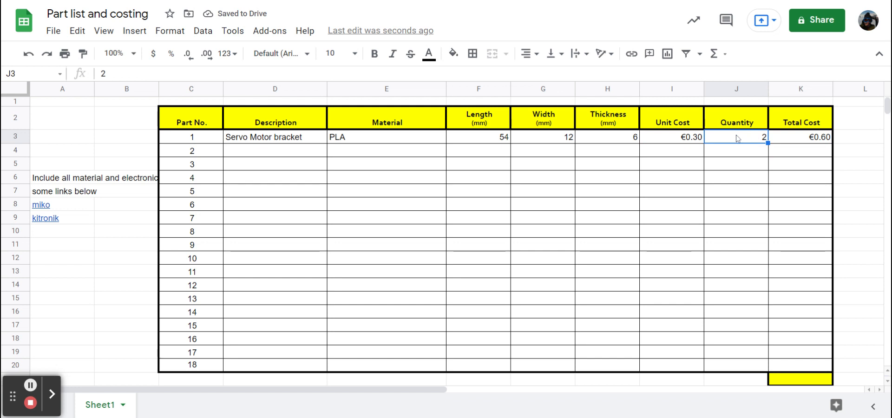
type("3")
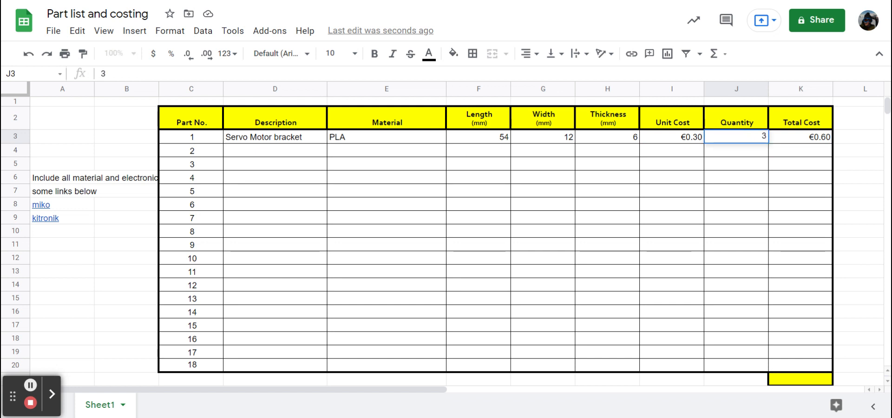
key("Return")
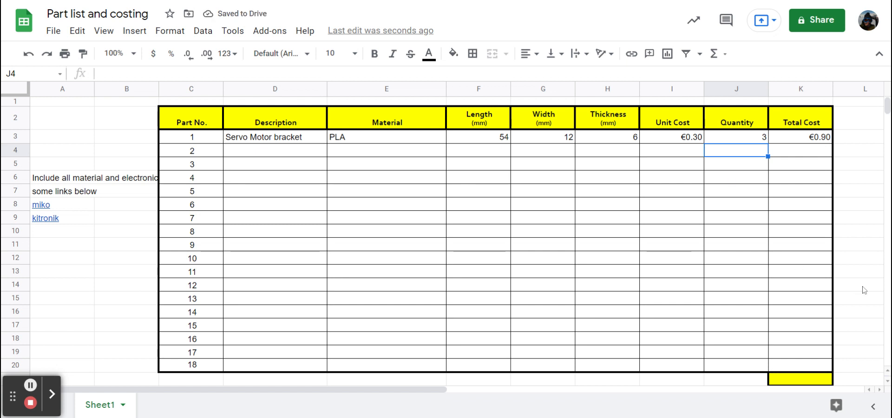
Add up the Total Cost column in the yellow cell K21 with the formula =SUM(K3:K20).
left_click(805, 381)
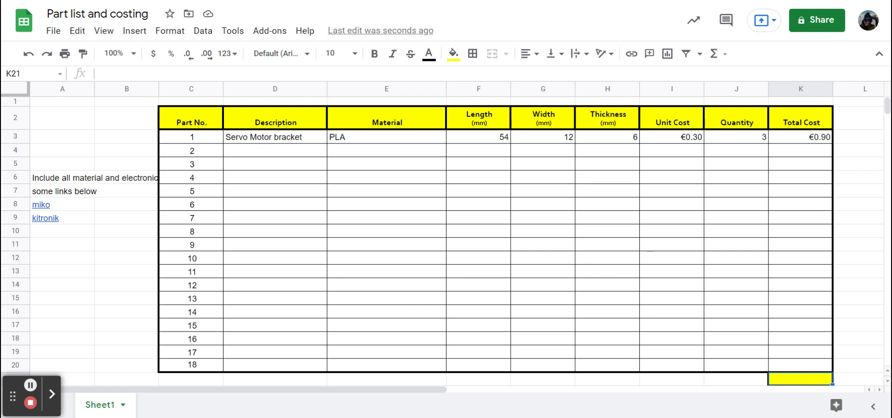
type("=")
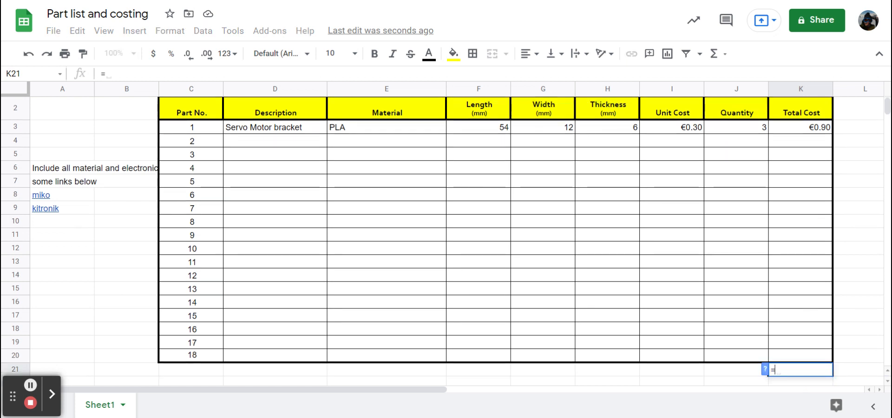
type("SUM")
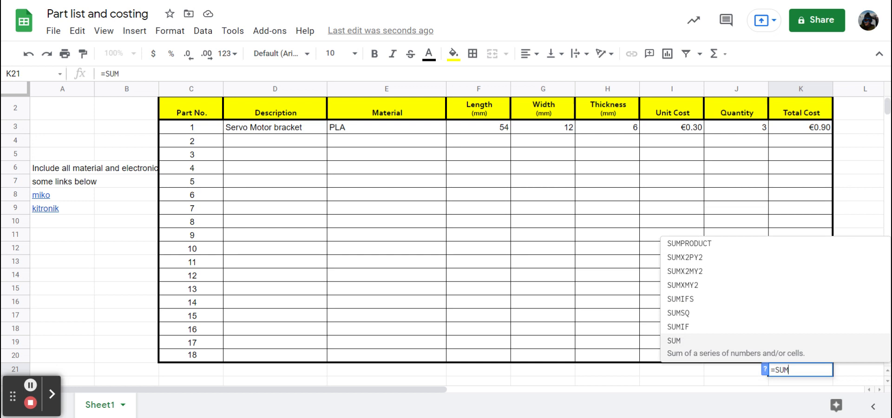
type("(")
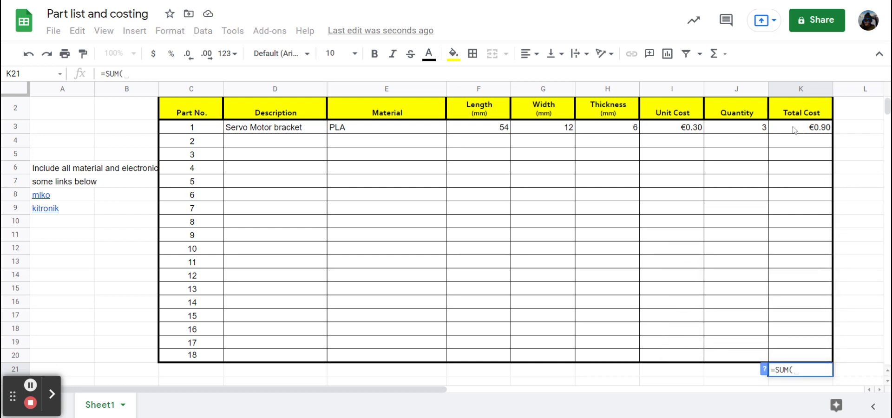
left_click_drag(795, 130, 797, 356)
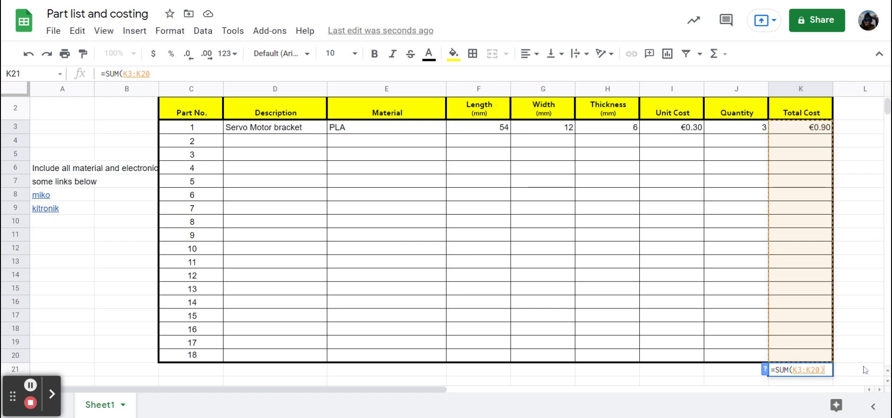
type(")")
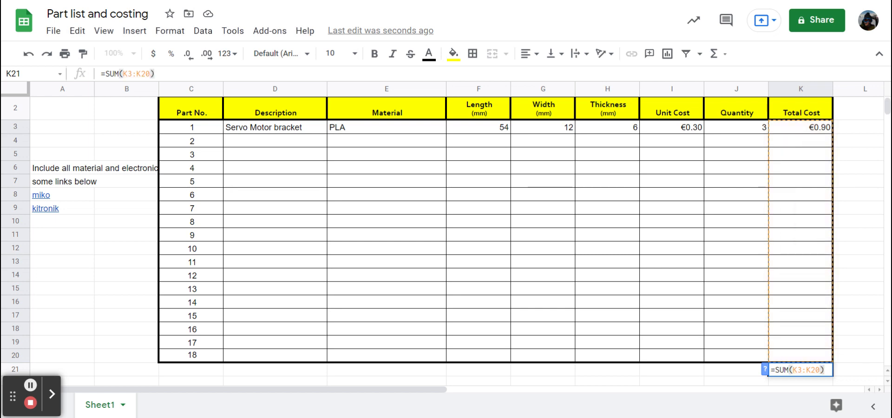
key("Return")
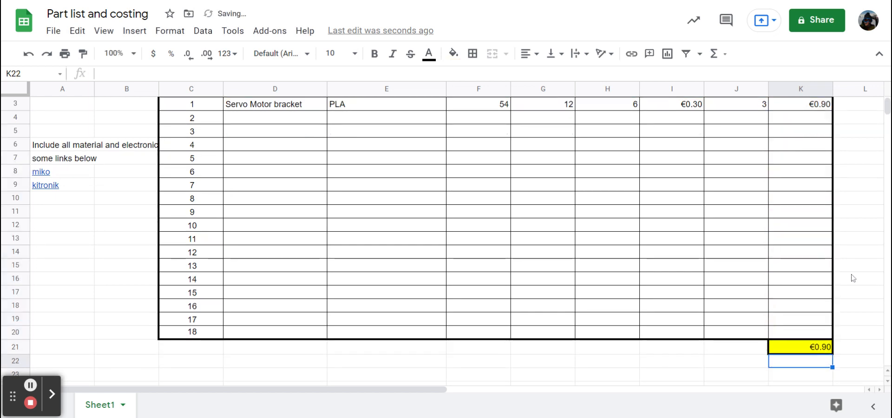
Set the Servo Motor bracket's quantity in J3 to 4.
scroll(853, 278, "up", 2)
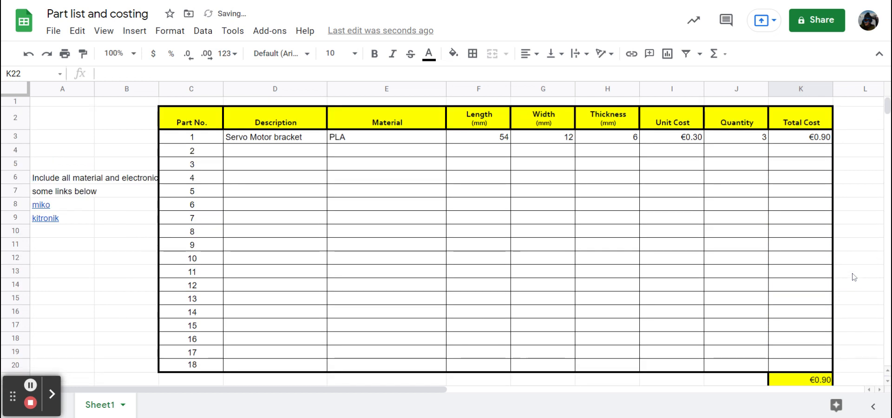
left_click(765, 138)
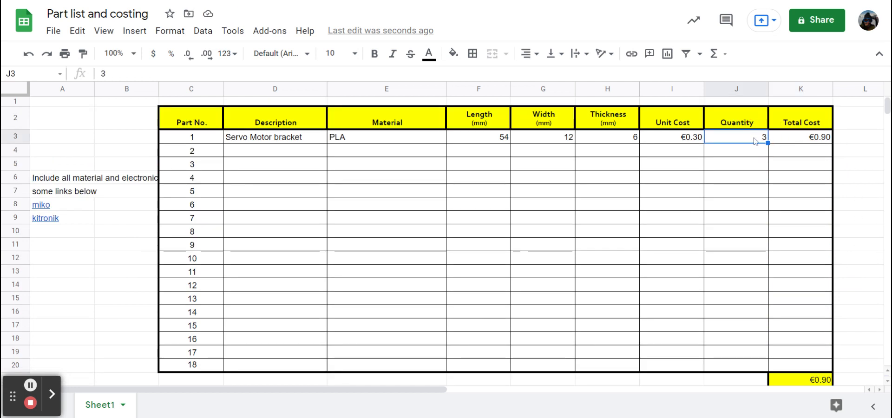
type("4")
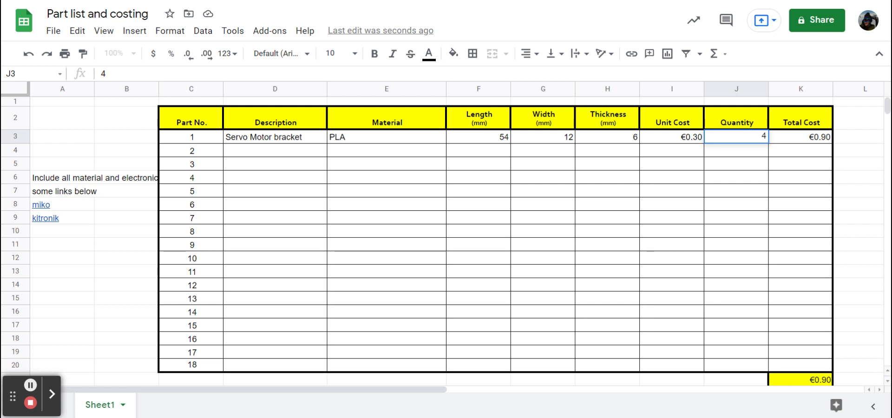
key("Return")
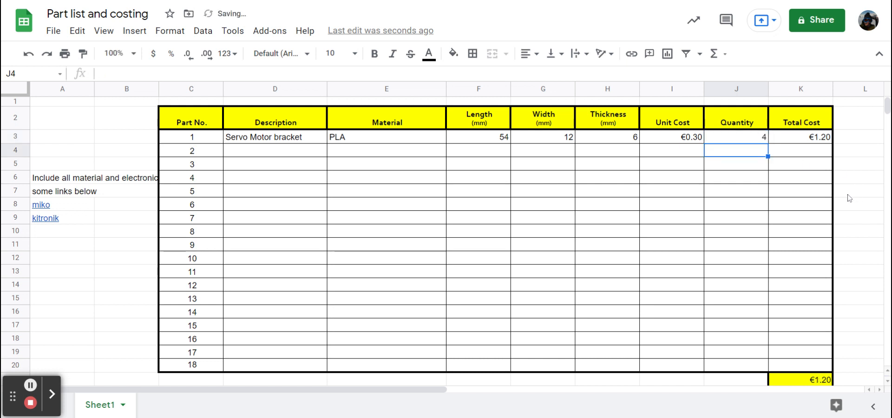
Examine the number format options for the Total Cost cells K3:K20 and highlight the Unit Cost cells I3:I19.
left_click_drag(792, 138, 792, 366)
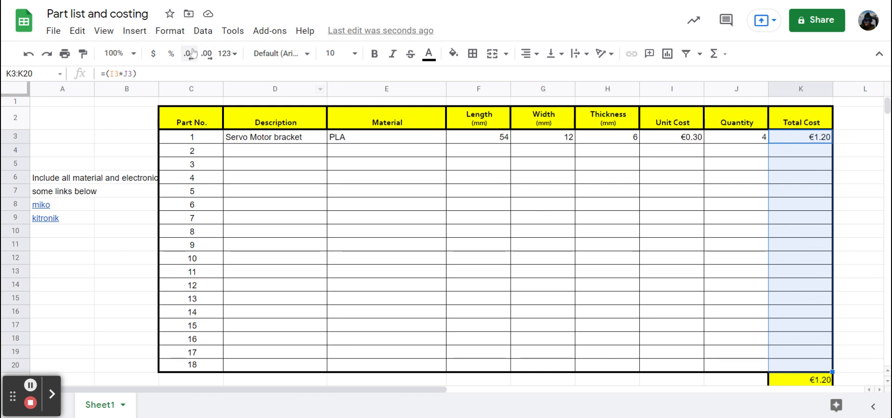
left_click(171, 31)
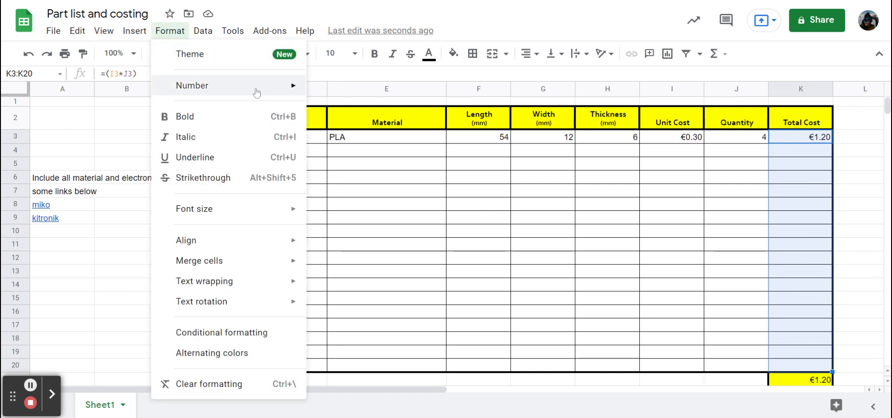
mouse_move(257, 92)
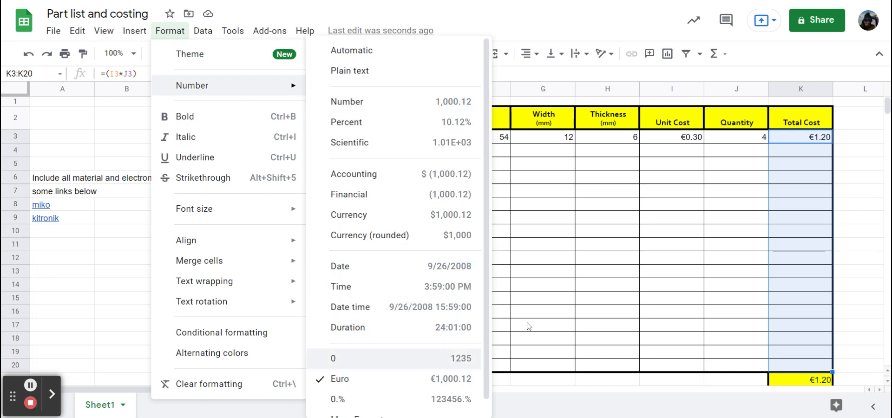
left_click(851, 193)
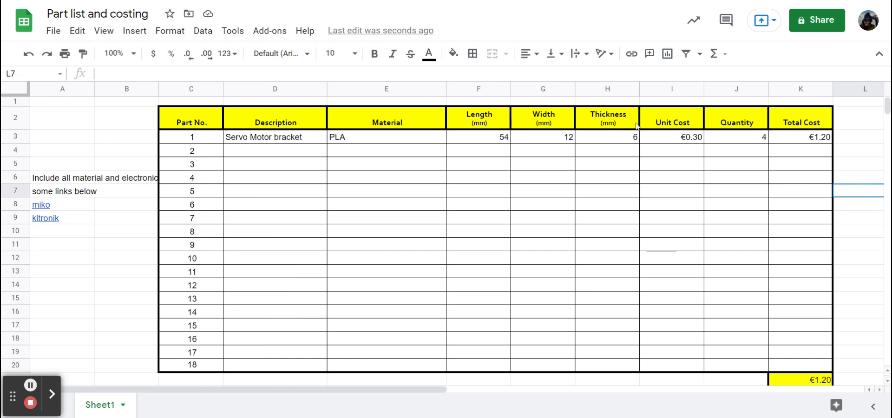
left_click_drag(660, 140, 654, 354)
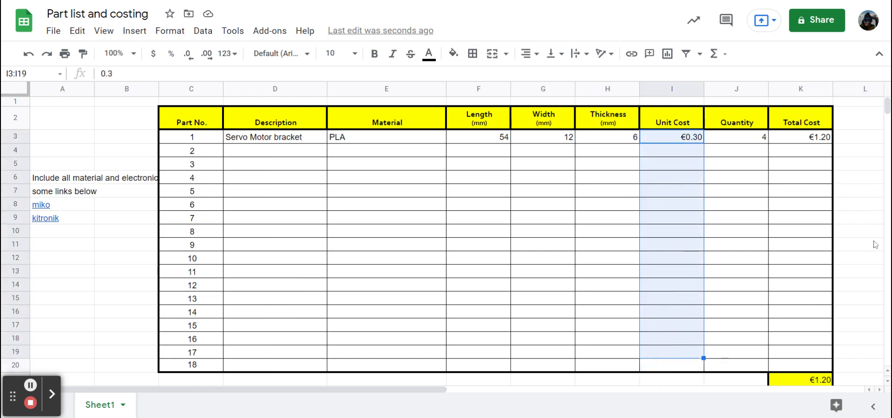
left_click(860, 193)
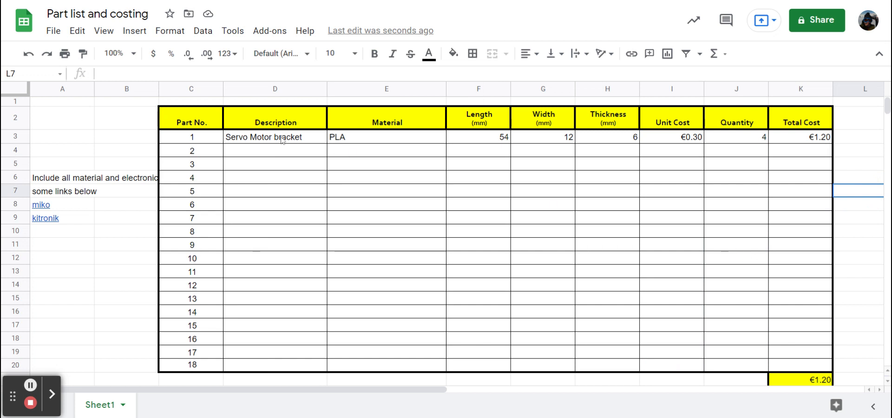
Examine the border options available for the whole parts table C2:K20 without applying any.
left_click_drag(195, 118, 782, 364)
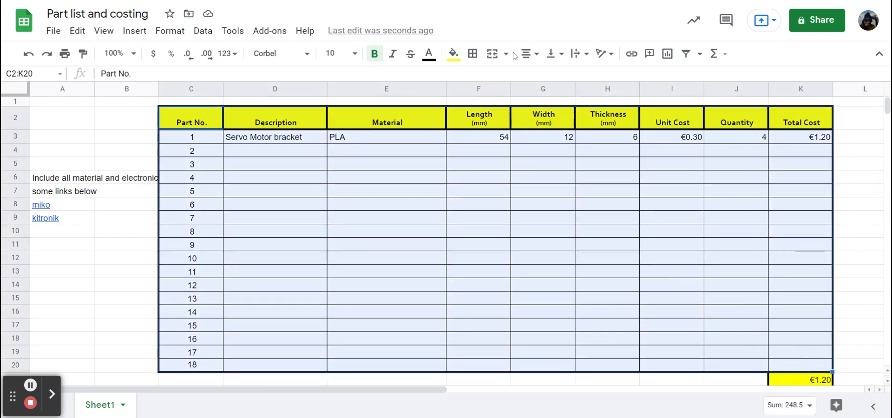
left_click(473, 55)
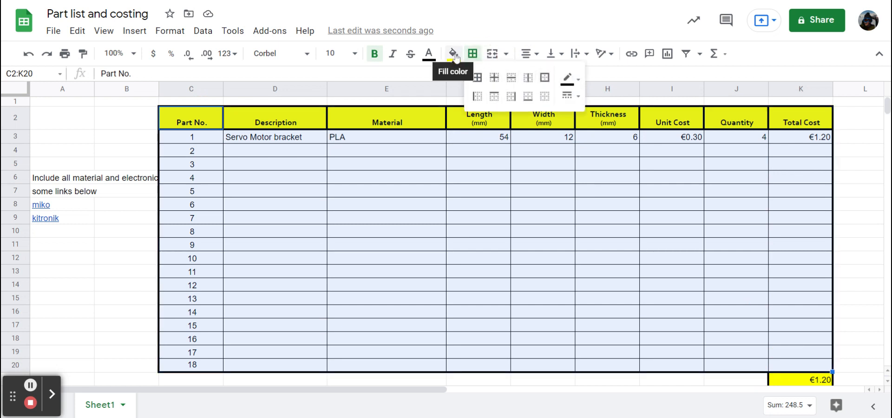
left_click(571, 196)
left_click(864, 208)
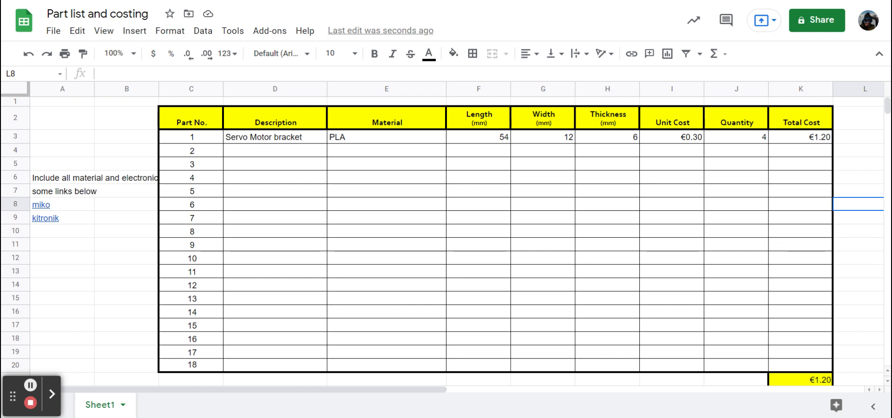
left_click_drag(799, 271, 205, 364)
left_click(124, 301)
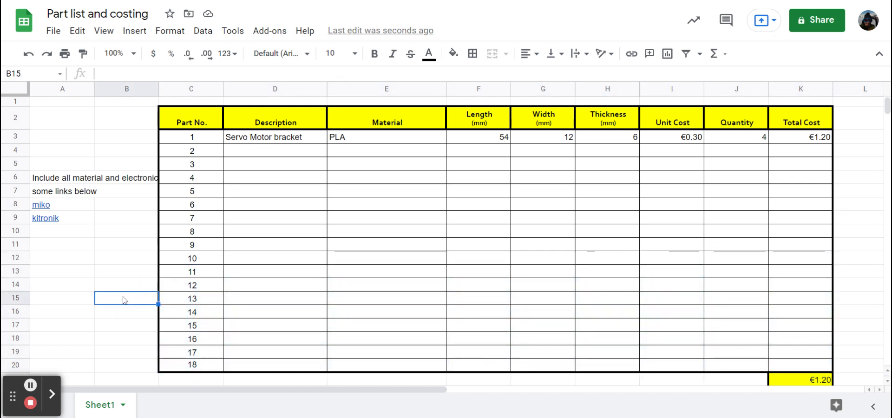